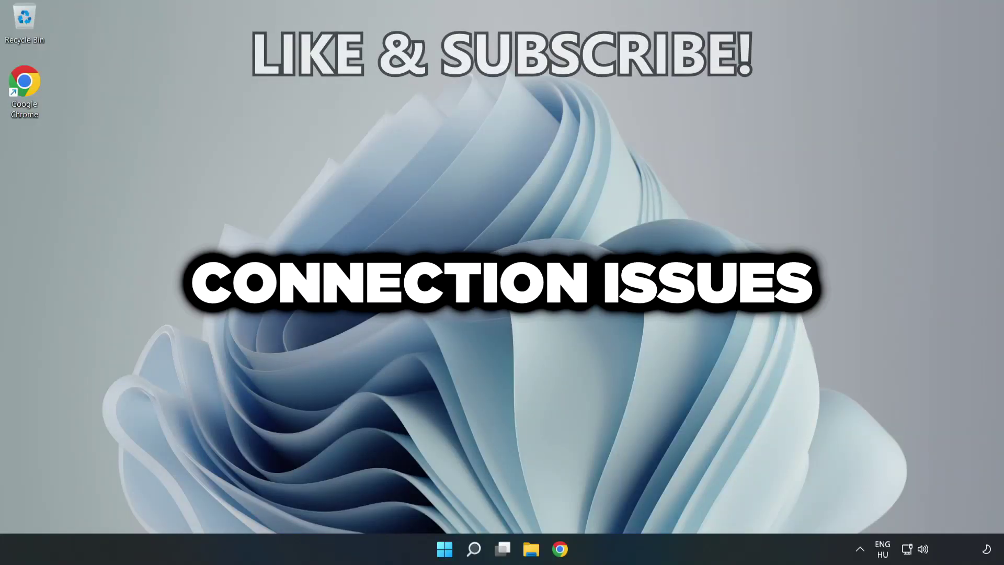
Search for cmd and run Command Prompt as administrator.
{"action": "left_click", "coordinate": [473, 548]}
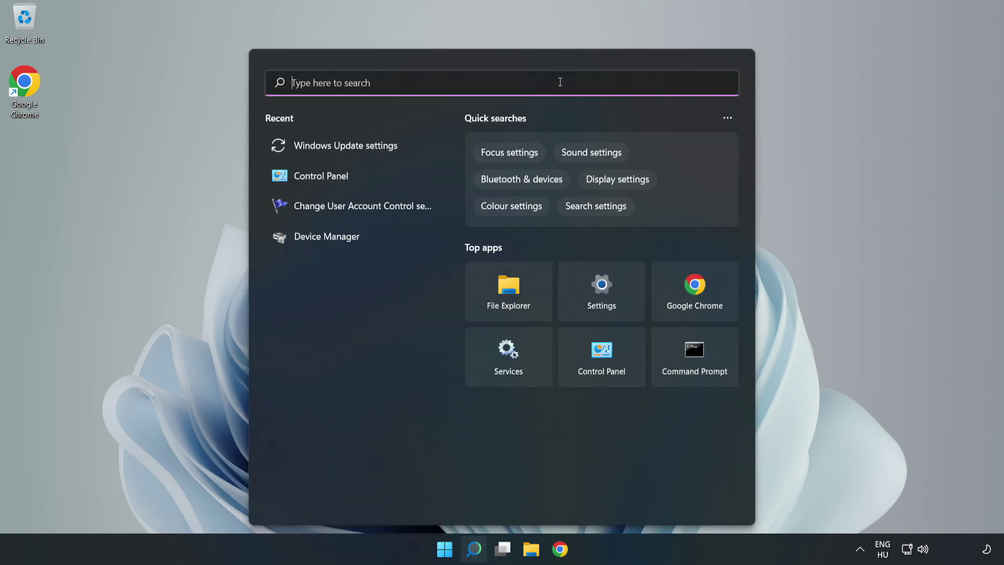
{"action": "type", "text": "cmd"}
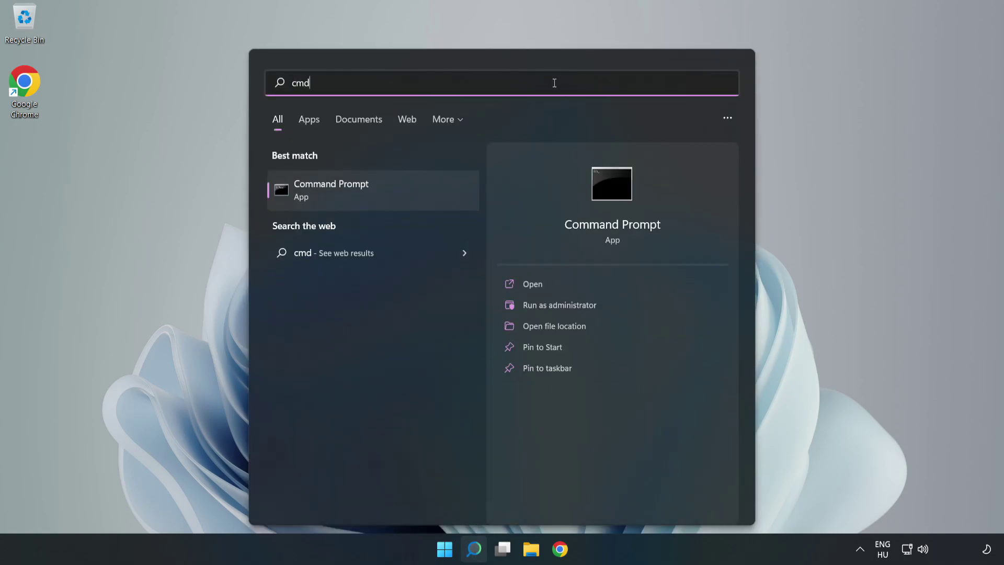
{"action": "right_click", "coordinate": [408, 187]}
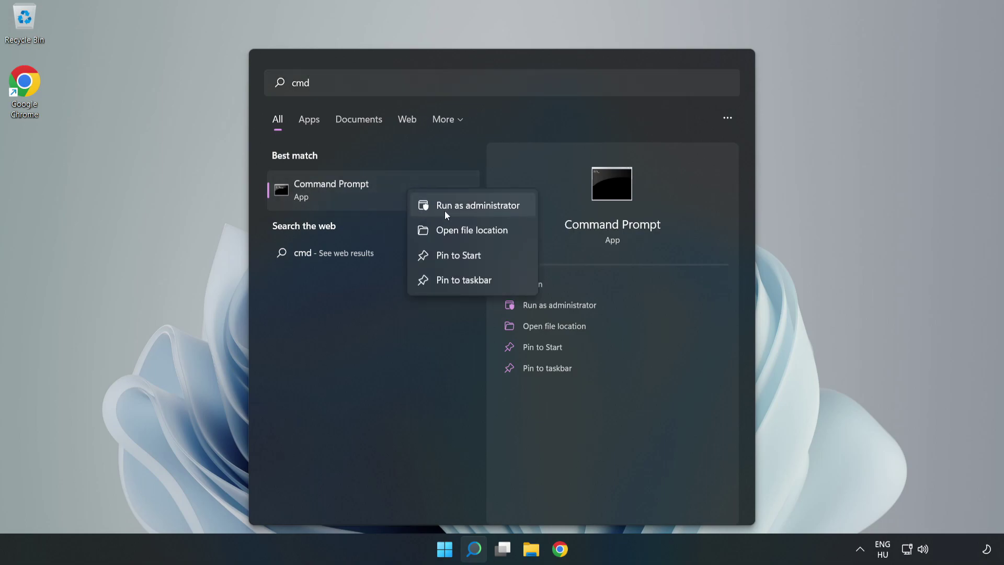
{"action": "left_click", "coordinate": [485, 210]}
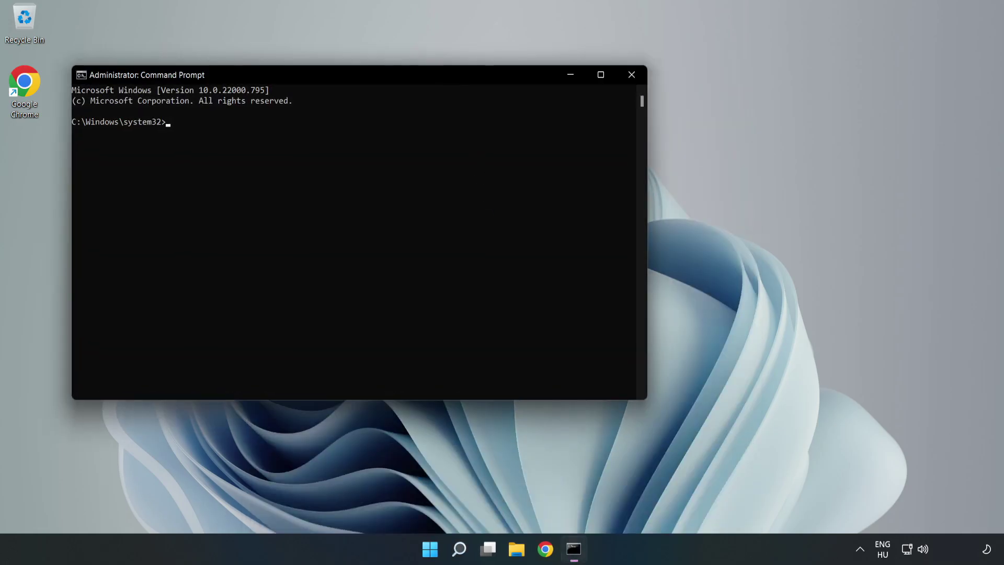
Run ipconfig /flushdns and netsh winsock reset, then exit the console.
{"action": "left_click_drag", "start_coordinate": [451, 77], "coordinate": [582, 110]}
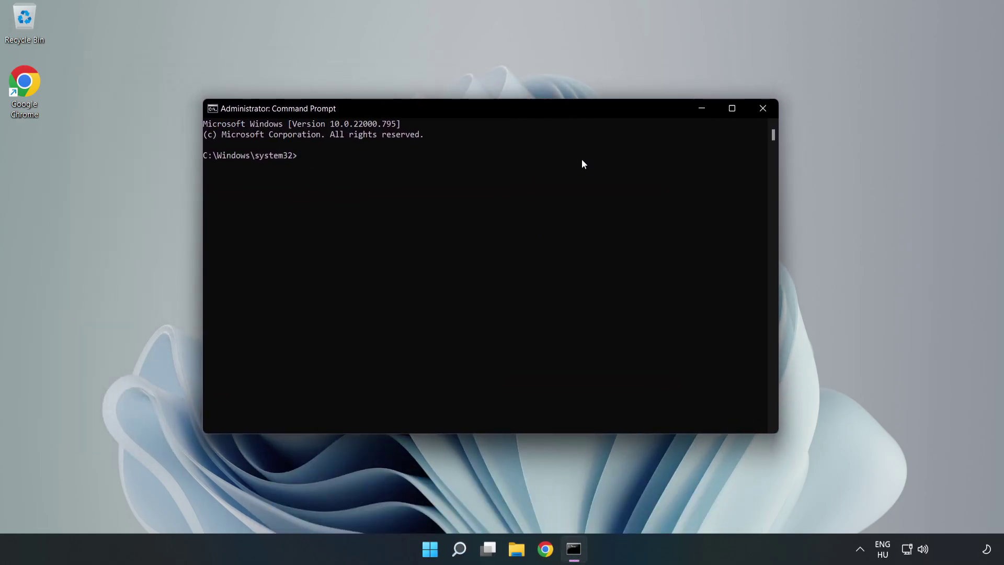
{"action": "type", "text": "ipcon"}
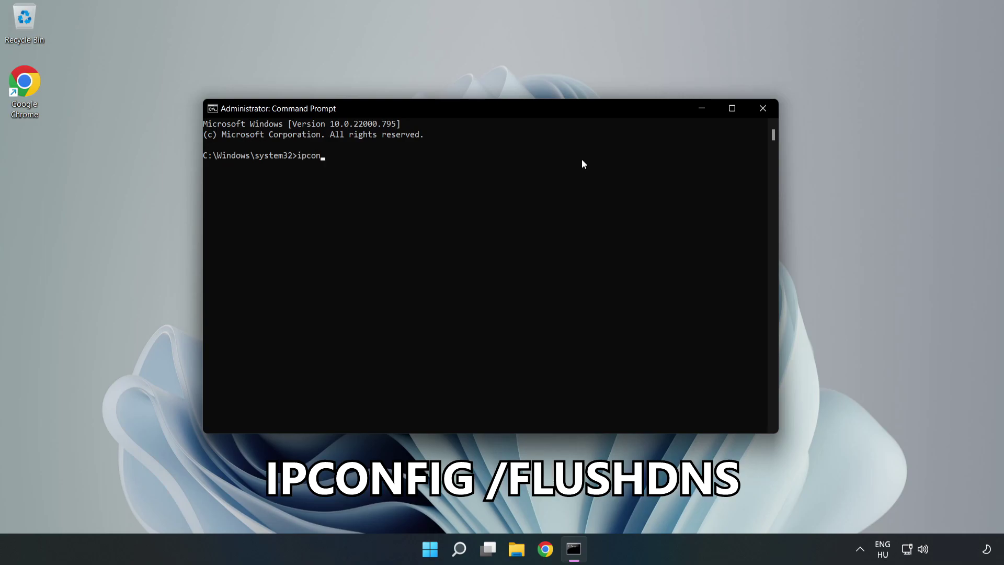
{"action": "type", "text": "fig /f"}
{"action": "type", "text": "lushdns"}
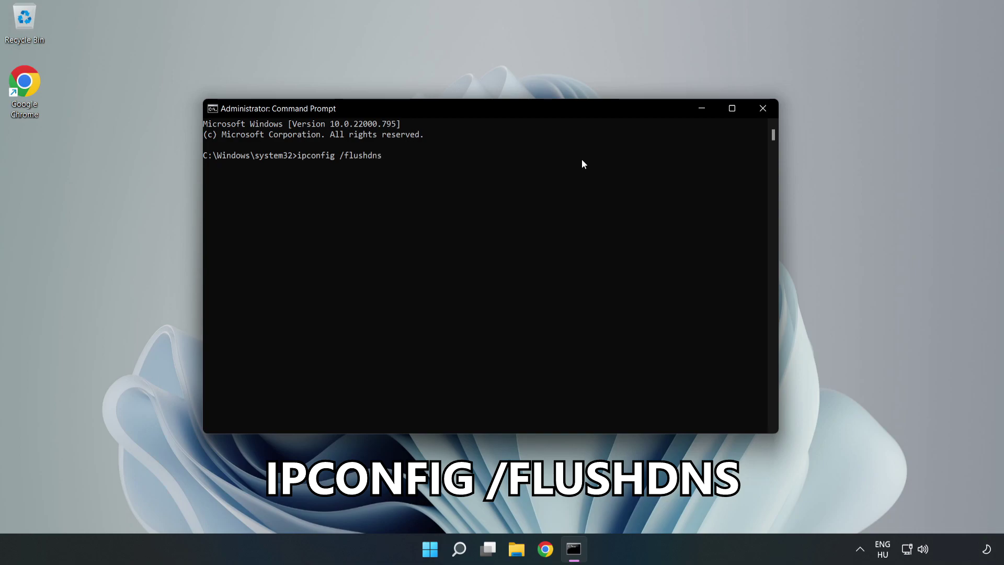
{"action": "key", "text": "Return"}
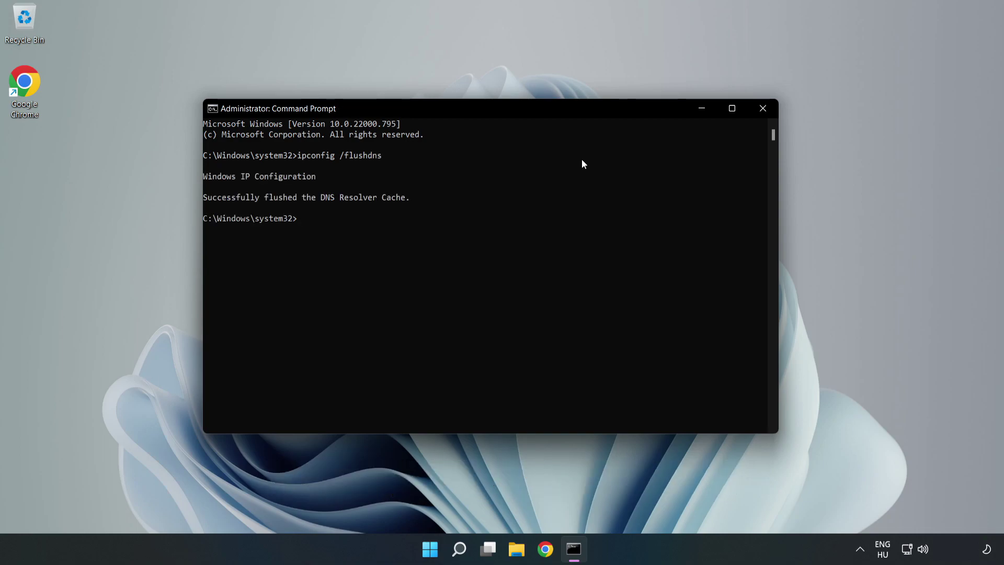
{"action": "type", "text": "net"}
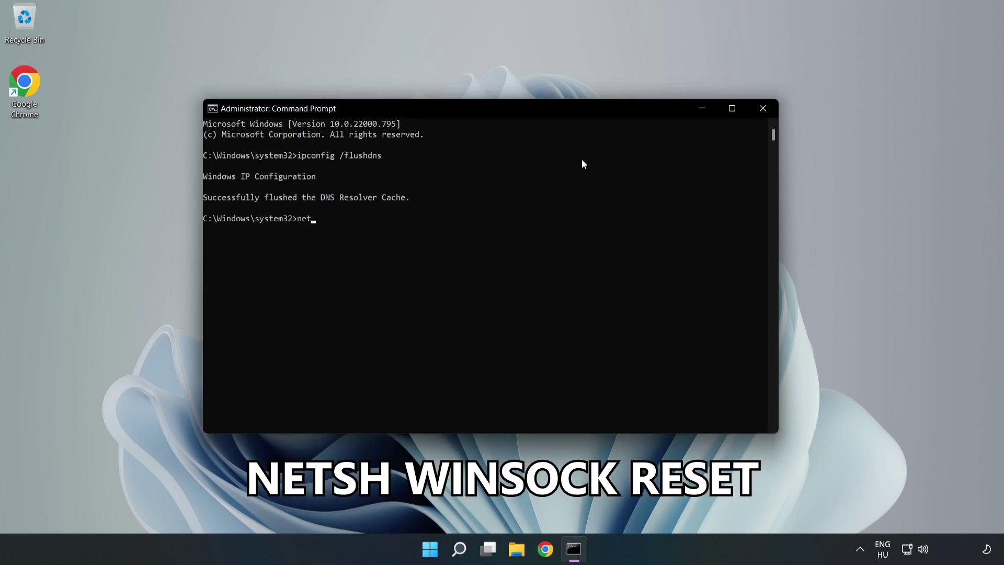
{"action": "type", "text": "sh wins"}
{"action": "type", "text": "ock reset"}
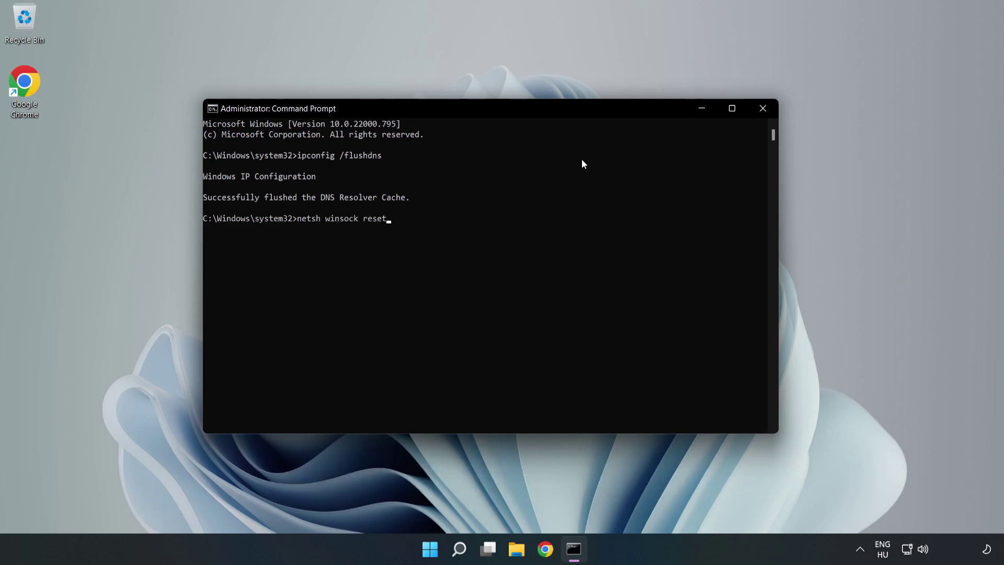
{"action": "key", "text": "Return"}
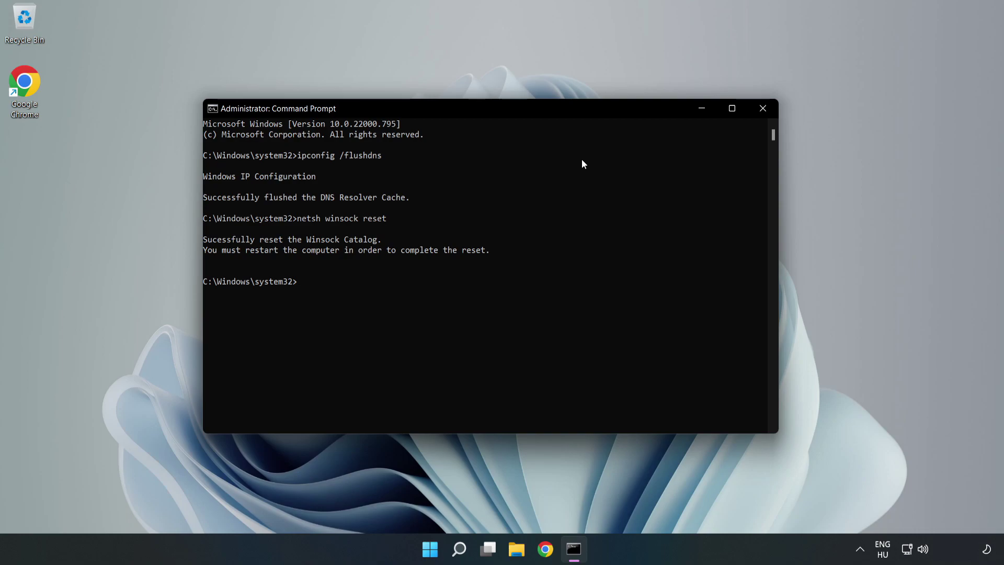
{"action": "type", "text": "e"}
{"action": "type", "text": "xit"}
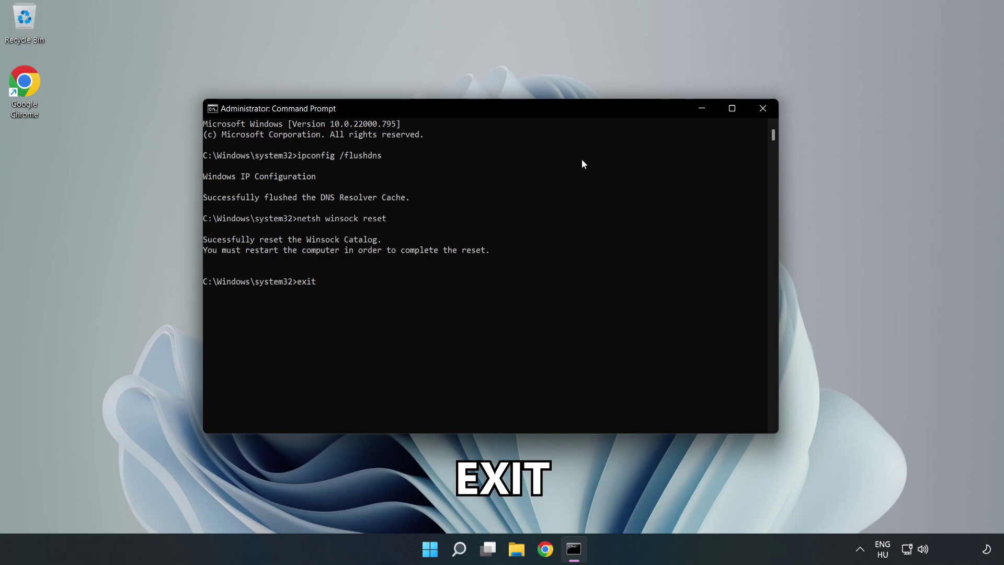
{"action": "key", "text": "Return"}
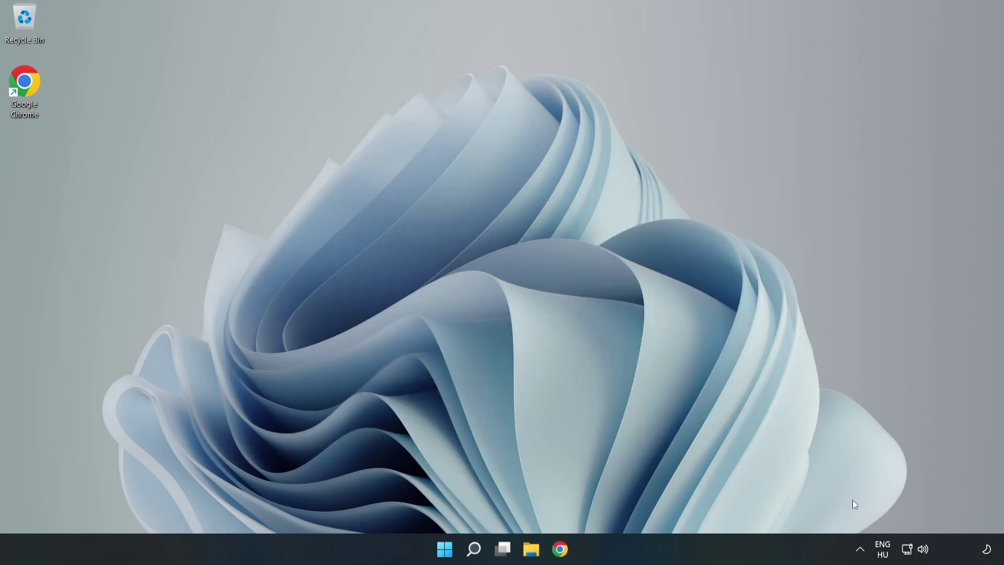
Open Advanced network settings from the network tray icon's Network and Internet settings.
{"action": "right_click", "coordinate": [906, 550]}
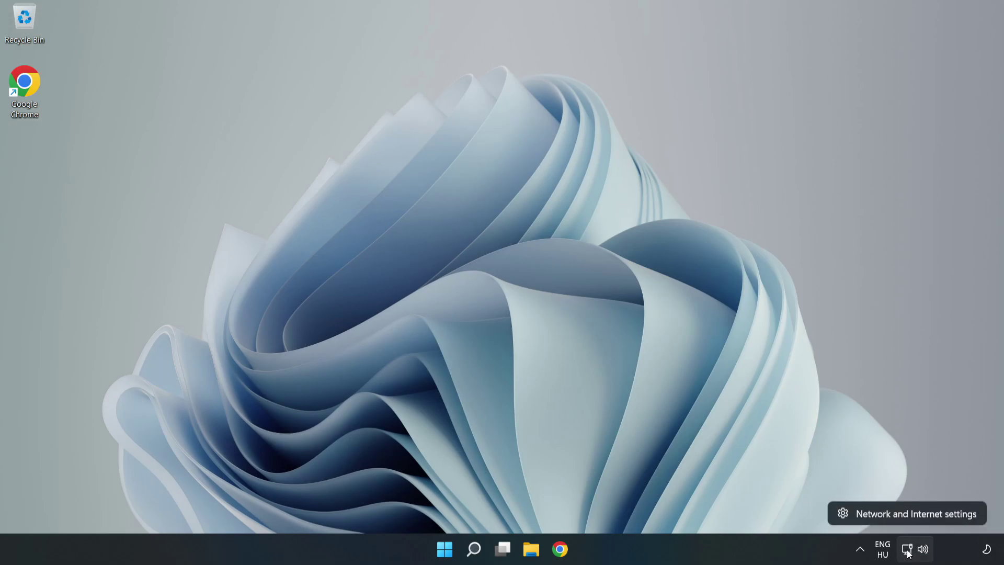
{"action": "left_click", "coordinate": [907, 513]}
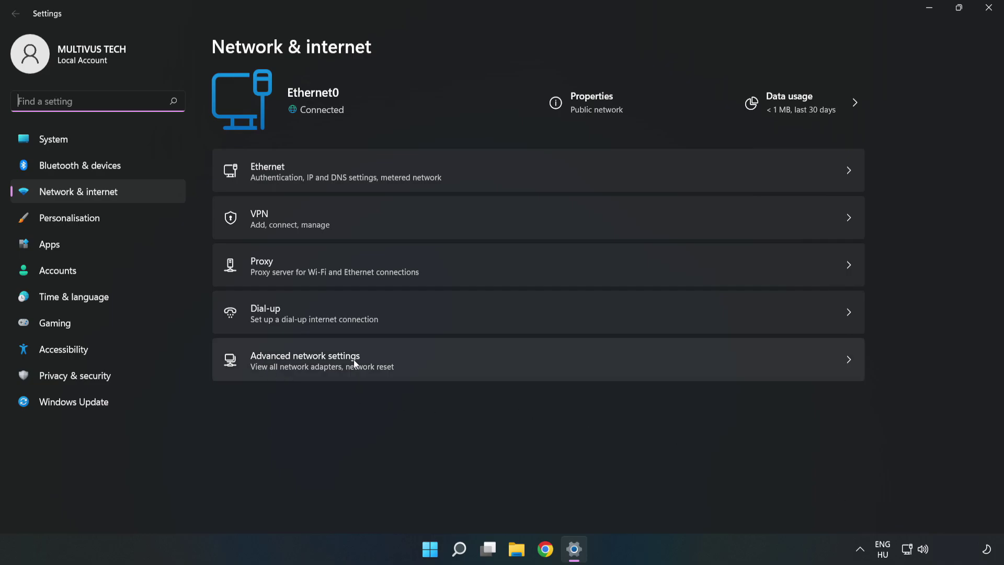
{"action": "left_click", "coordinate": [435, 368]}
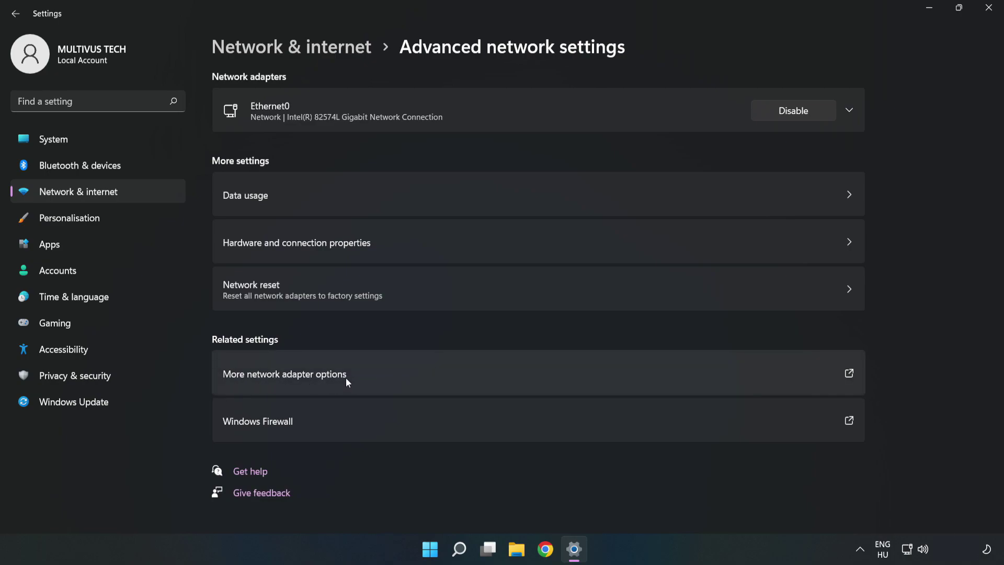
Open the Ethernet0 connection's Properties via More network adapter options.
{"action": "left_click", "coordinate": [415, 378]}
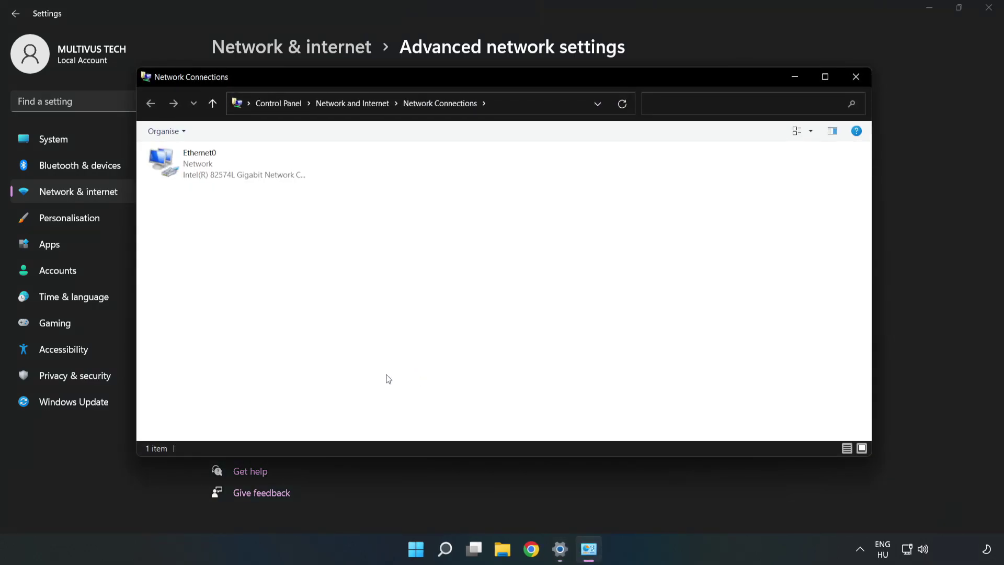
{"action": "left_click", "coordinate": [178, 164]}
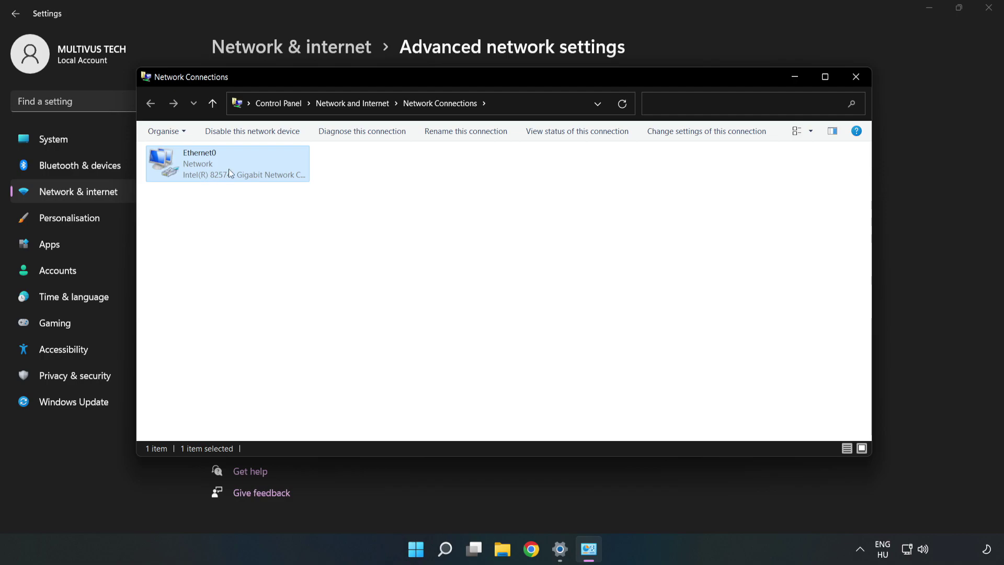
{"action": "right_click", "coordinate": [251, 165]}
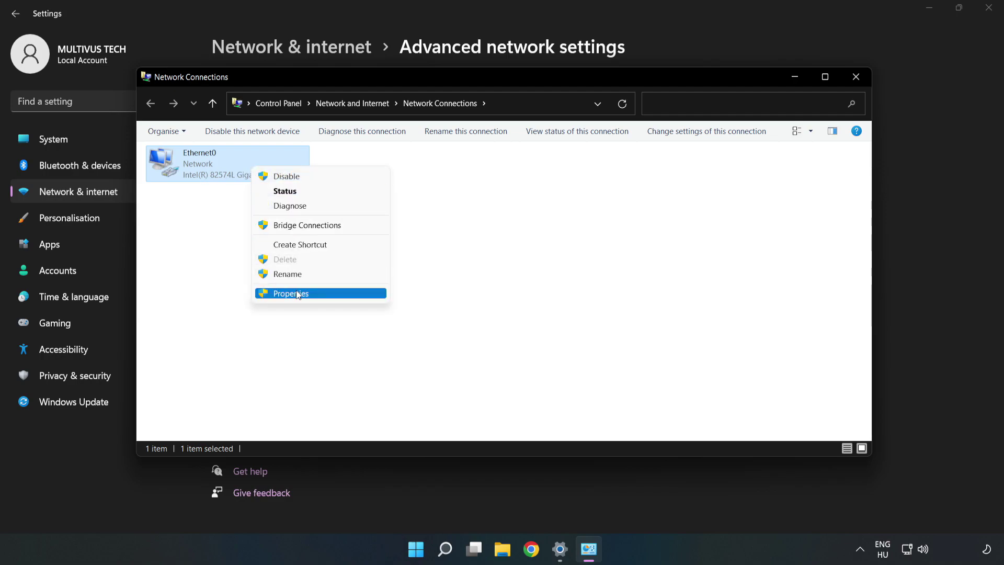
{"action": "left_click", "coordinate": [310, 295]}
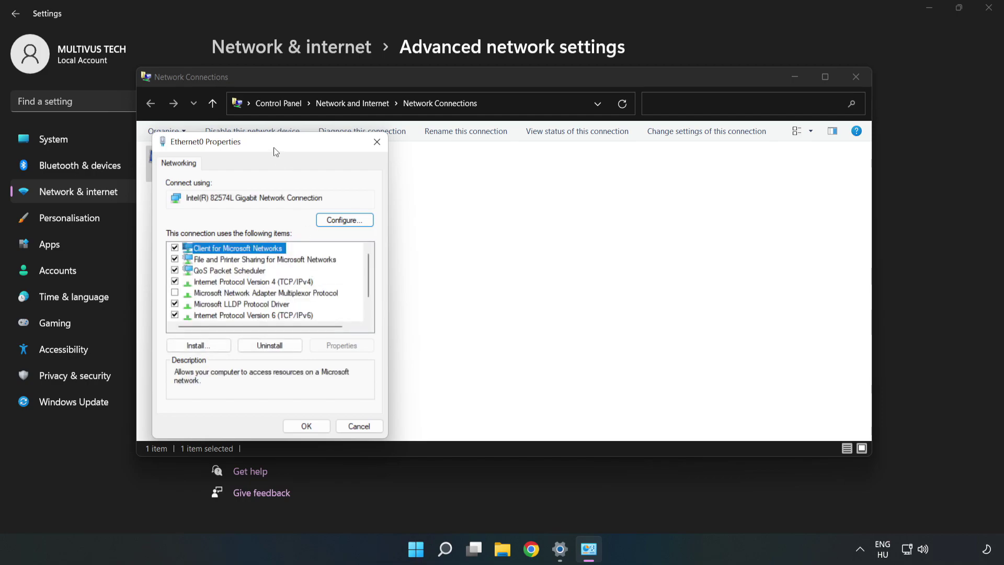
Set Ethernet0's IPv4 DNS servers manually to 8.8.8.8 and 8.8.4.4.
{"action": "left_click_drag", "start_coordinate": [273, 147], "coordinate": [480, 139]}
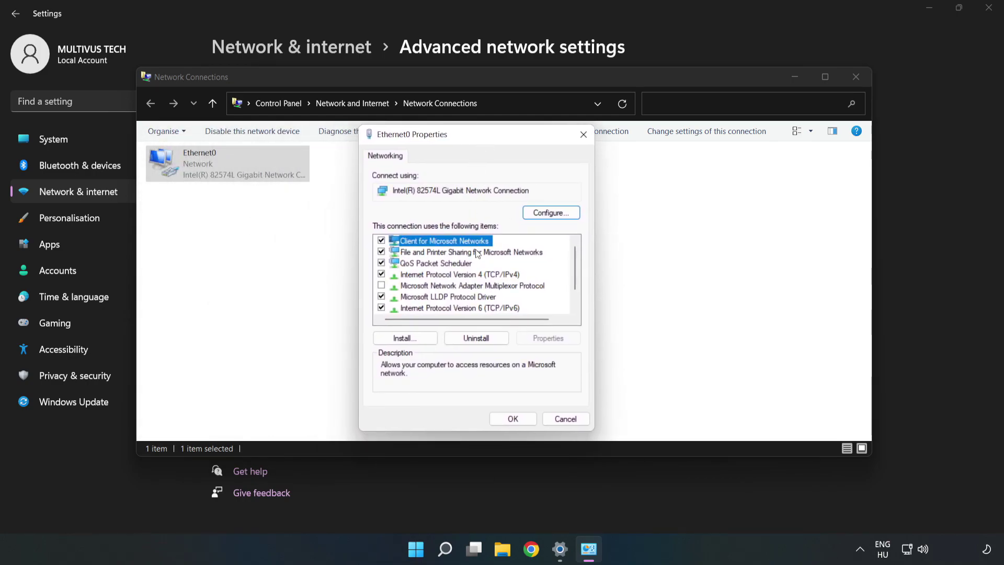
{"action": "left_click", "coordinate": [396, 276]}
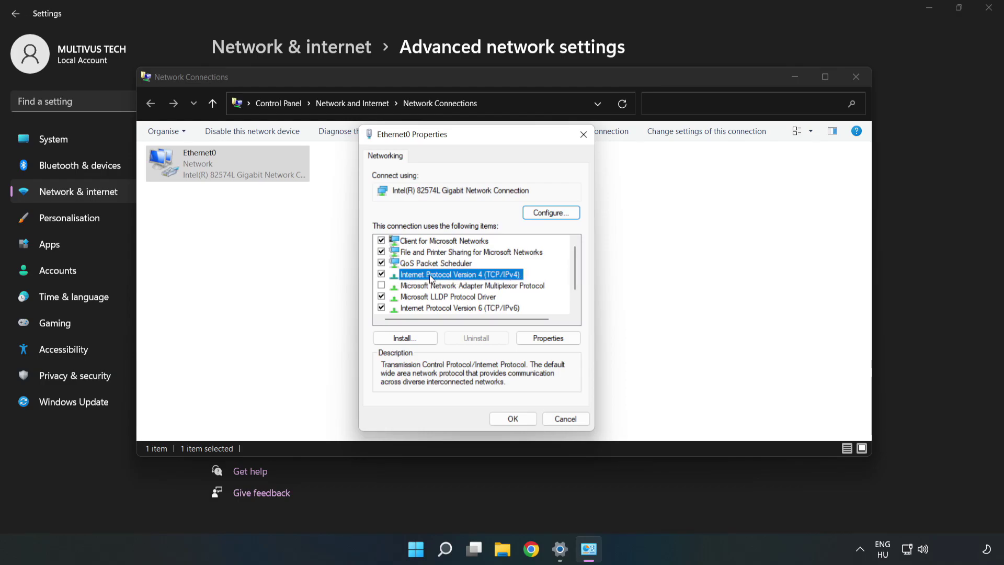
{"action": "left_click", "coordinate": [555, 338]}
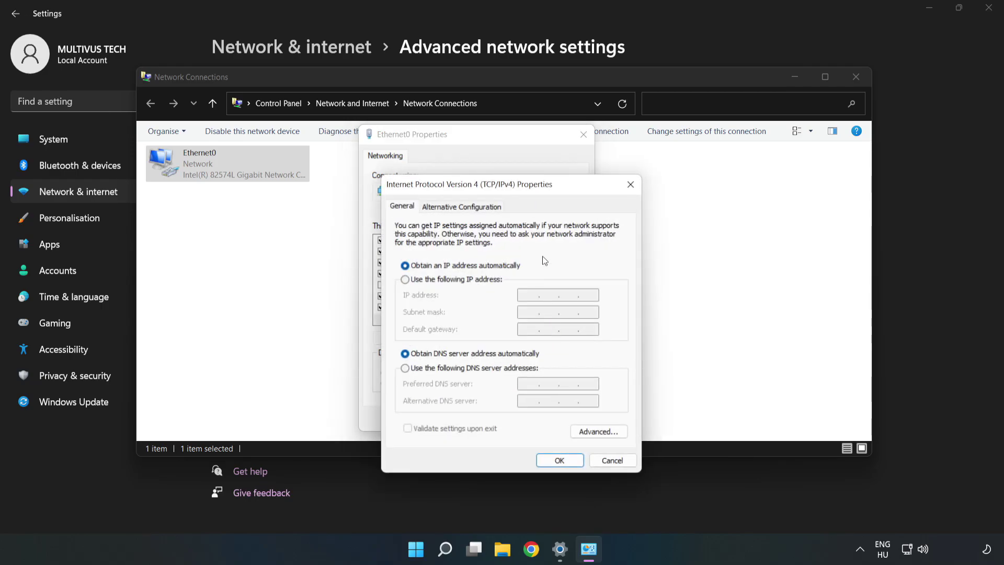
{"action": "left_click_drag", "start_coordinate": [537, 185], "coordinate": [499, 134]}
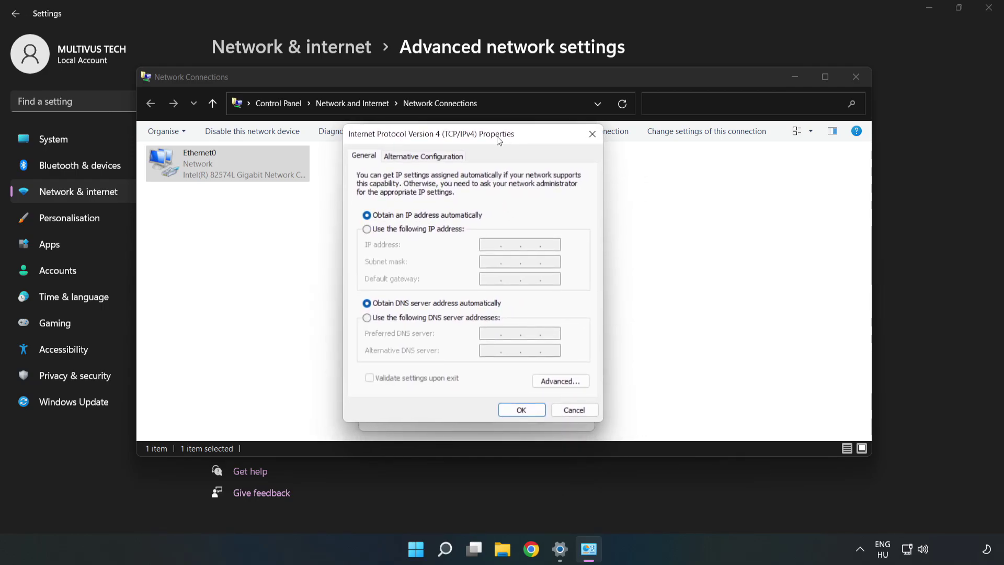
{"action": "left_click", "coordinate": [413, 318]}
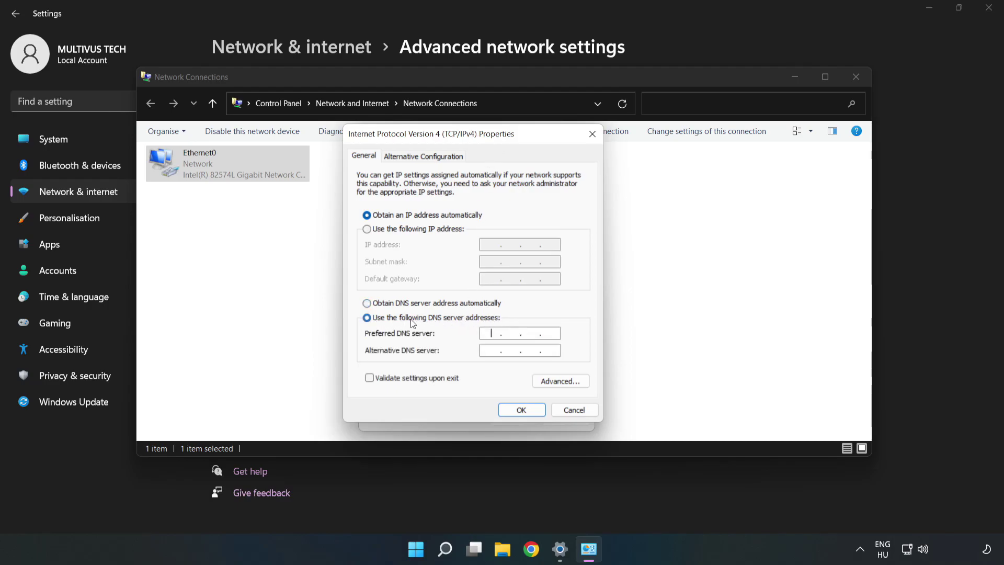
{"action": "left_click", "coordinate": [490, 333]}
{"action": "type", "text": "8.8.8."}
{"action": "type", "text": "8"}
{"action": "left_click", "coordinate": [489, 349]}
{"action": "type", "text": "8."}
{"action": "type", "text": "8.4.4"}
Save the DNS changes, close Ethernet0 Properties, Network Connections and Settings, and open the Start power options.
{"action": "left_click", "coordinate": [521, 411]}
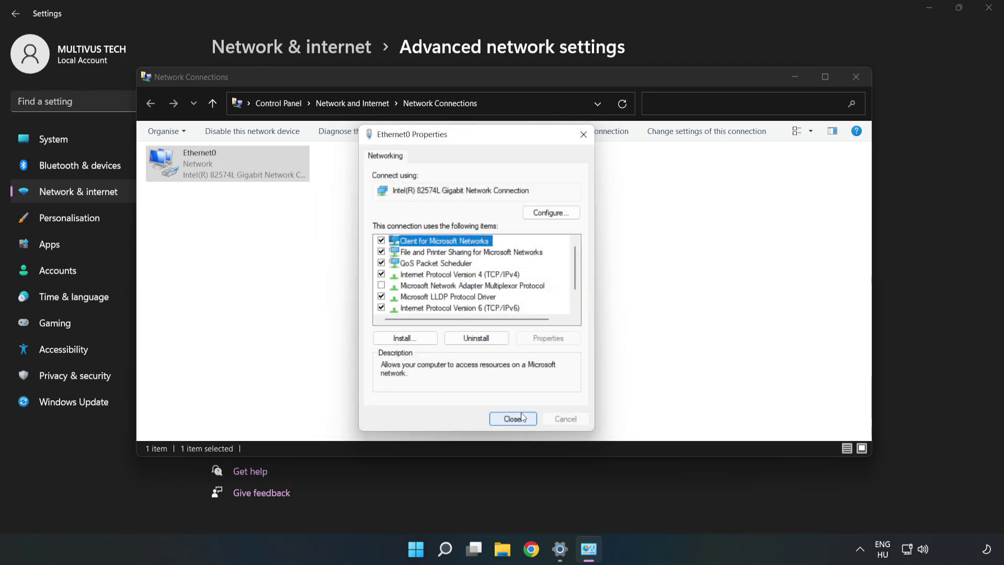
{"action": "left_click", "coordinate": [512, 419]}
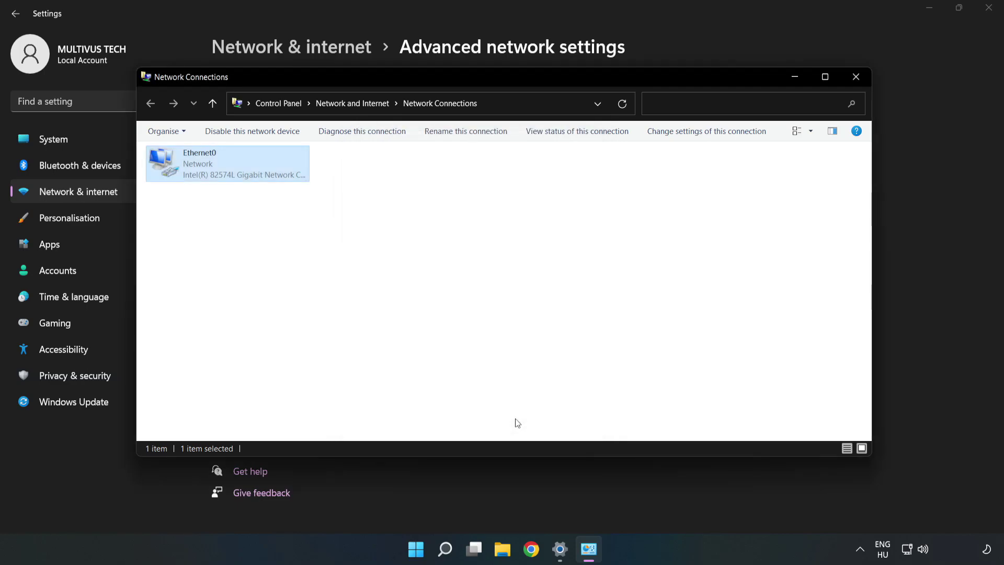
{"action": "left_click", "coordinate": [856, 78]}
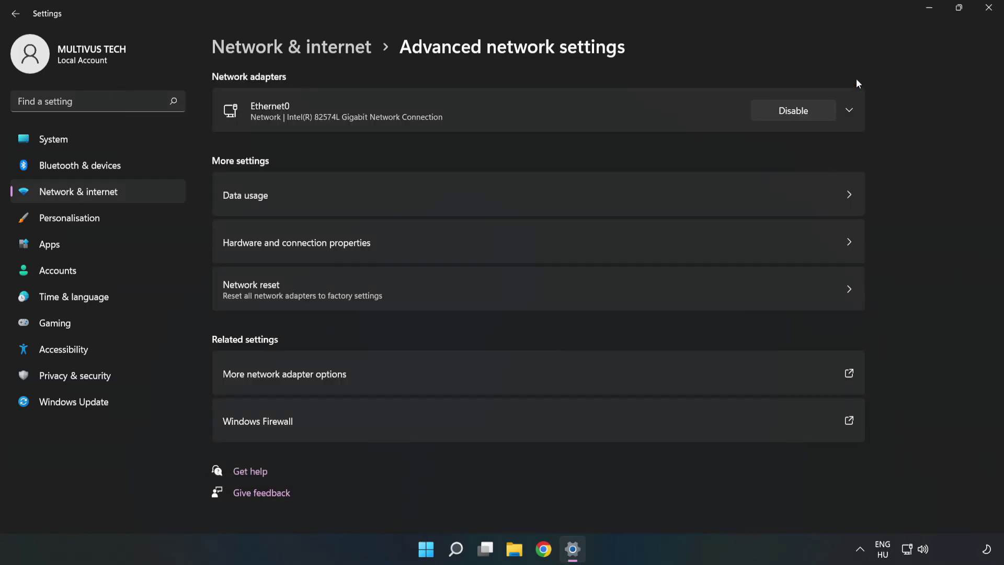
{"action": "left_click", "coordinate": [994, 12]}
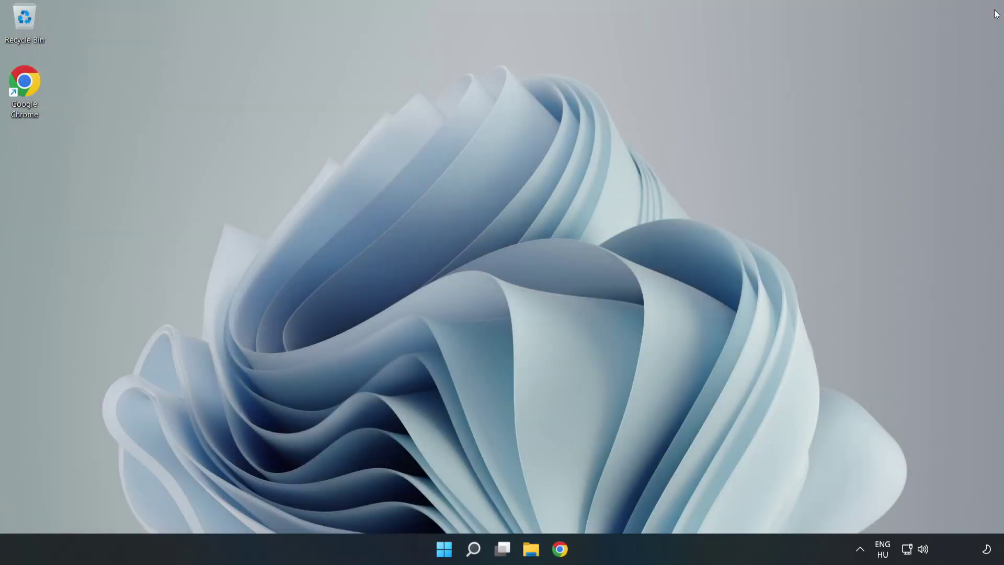
{"action": "left_click", "coordinate": [444, 548]}
{"action": "left_click", "coordinate": [666, 503]}
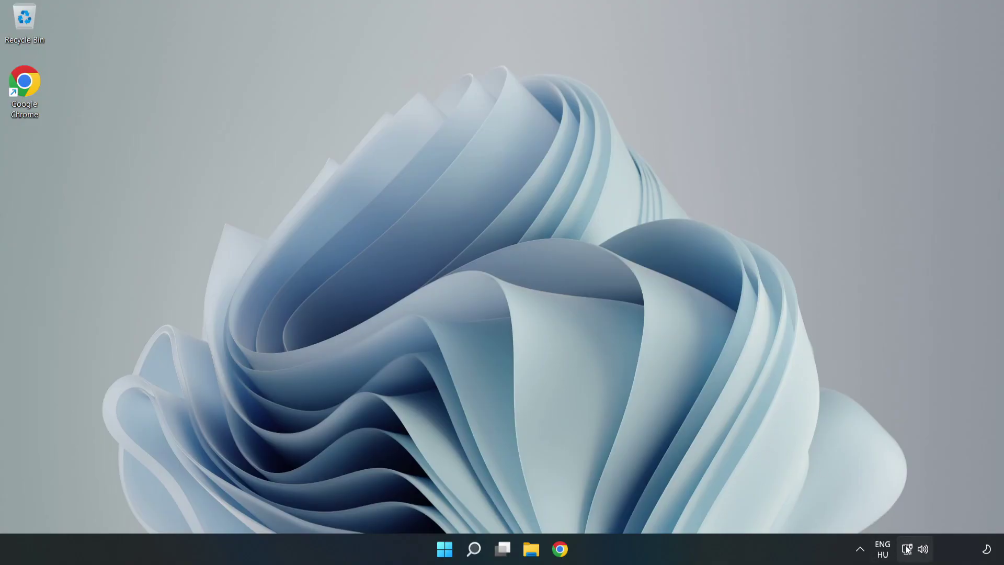
Reopen Advanced network settings through the tray icon's Network and Internet settings.
{"action": "right_click", "coordinate": [907, 549]}
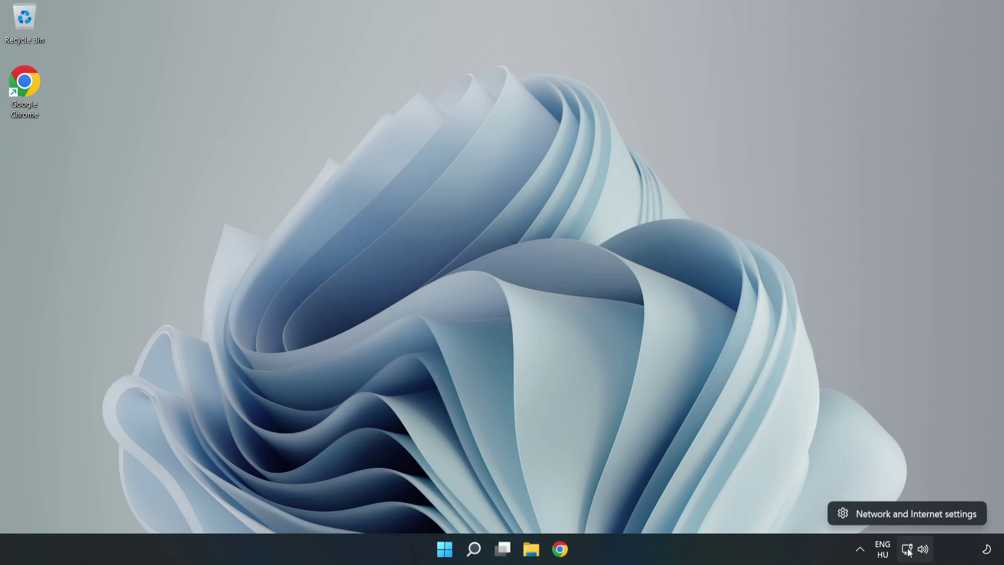
{"action": "left_click", "coordinate": [919, 513]}
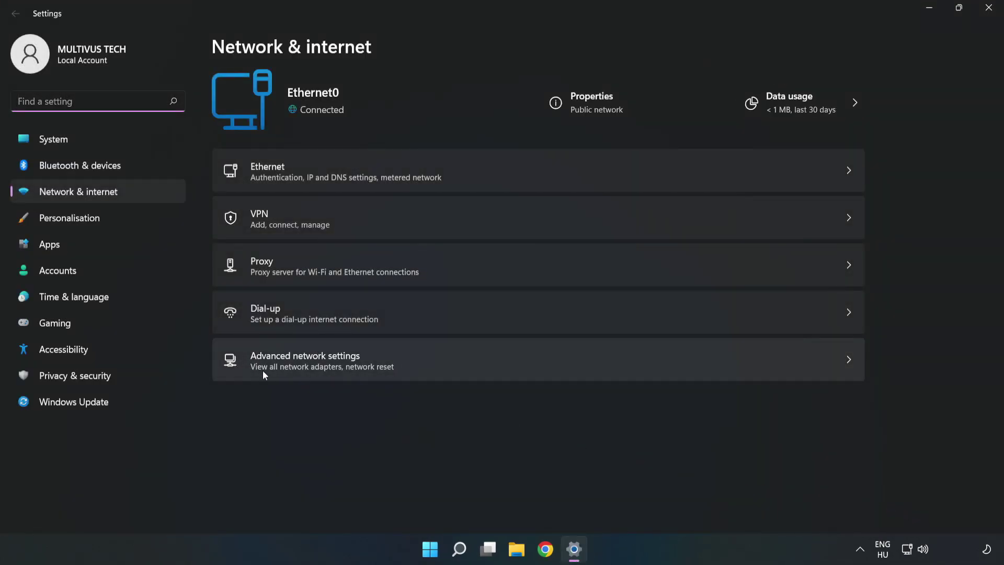
{"action": "left_click", "coordinate": [462, 365]}
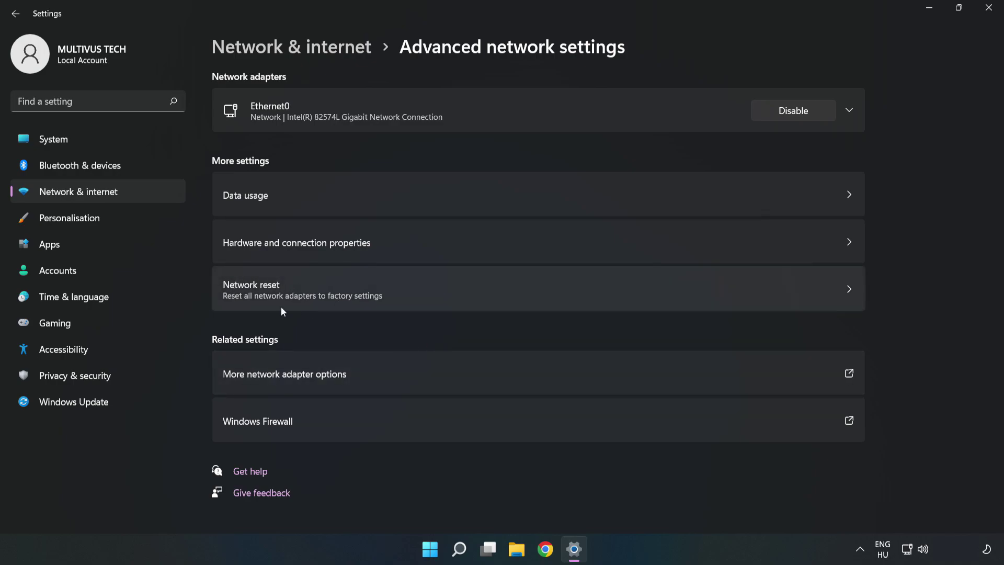
Run Network reset with Reset now, confirm with Yes, and dismiss the sign-out notice.
{"action": "left_click", "coordinate": [534, 288]}
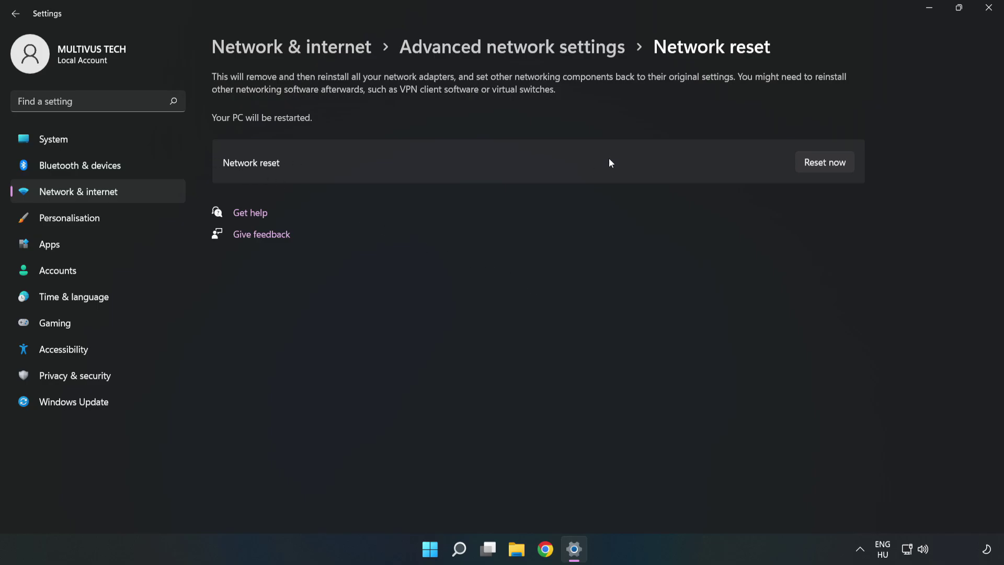
{"action": "left_click", "coordinate": [834, 165]}
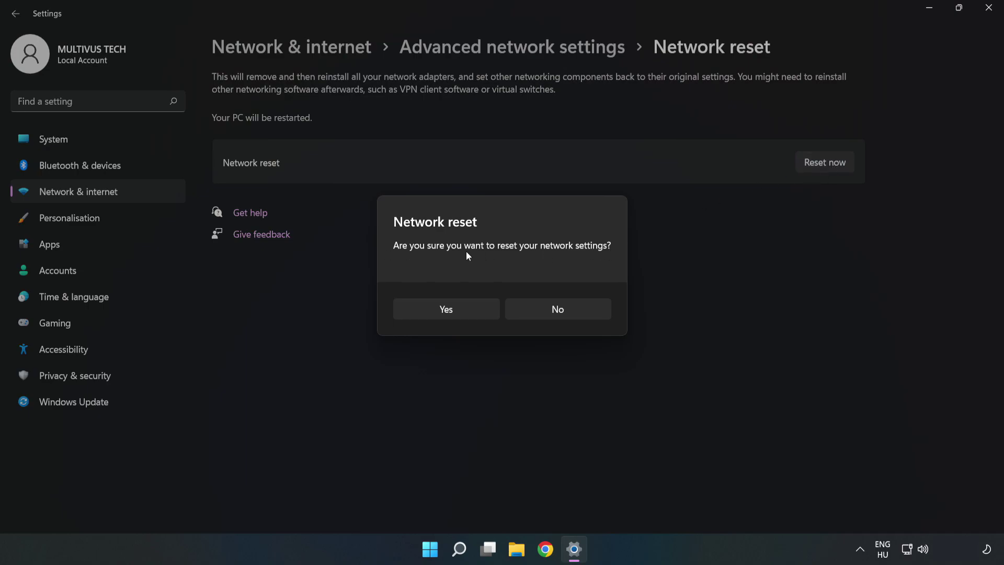
{"action": "left_click", "coordinate": [454, 313]}
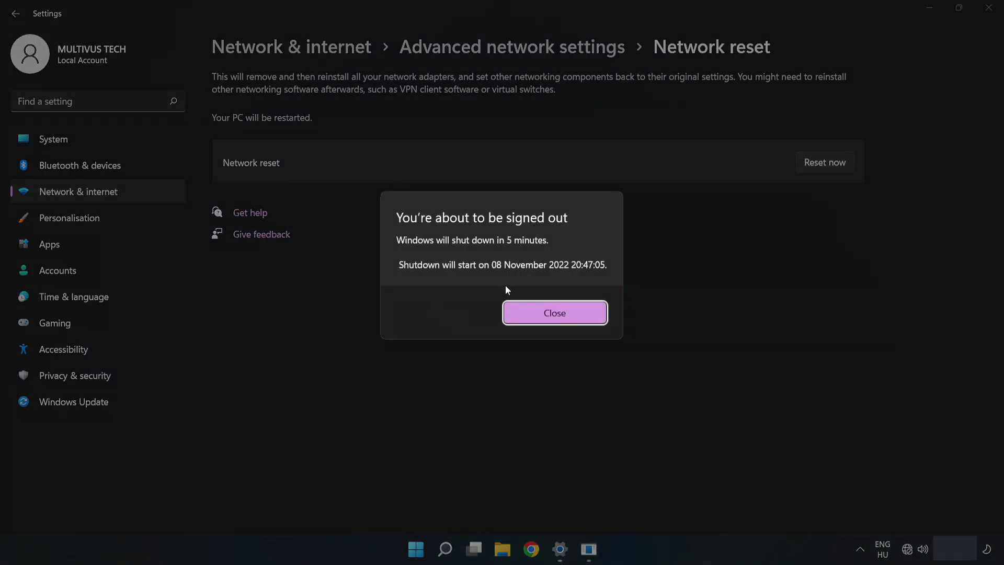
{"action": "left_click", "coordinate": [573, 317]}
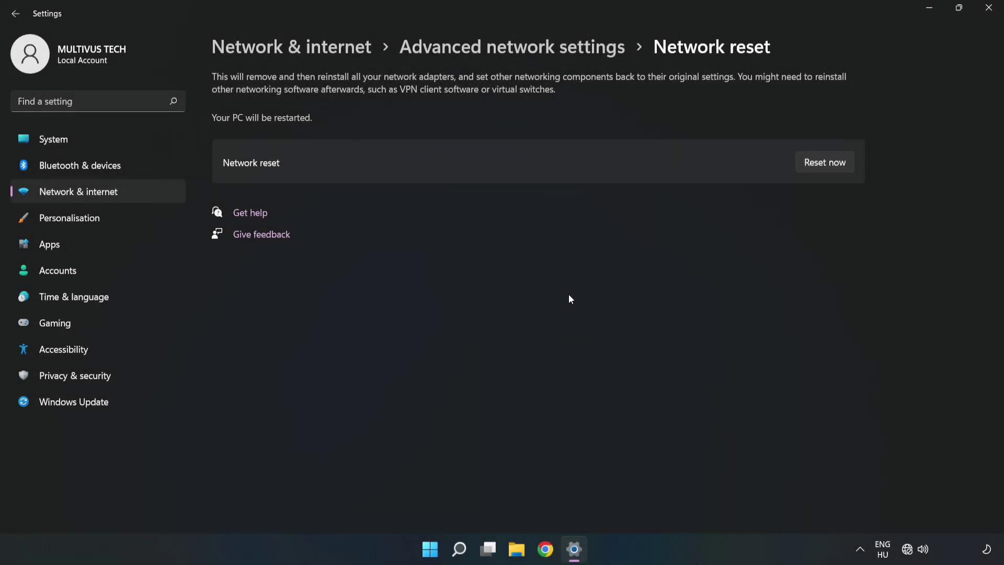
Close Settings and restart the PC from the Start menu's power options.
{"action": "left_click", "coordinate": [988, 8]}
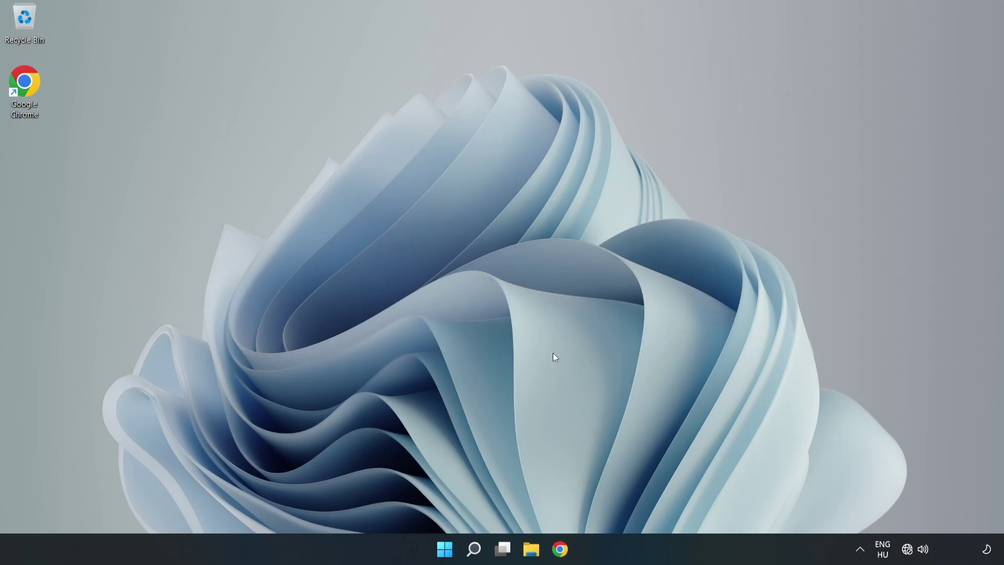
{"action": "left_click", "coordinate": [445, 548]}
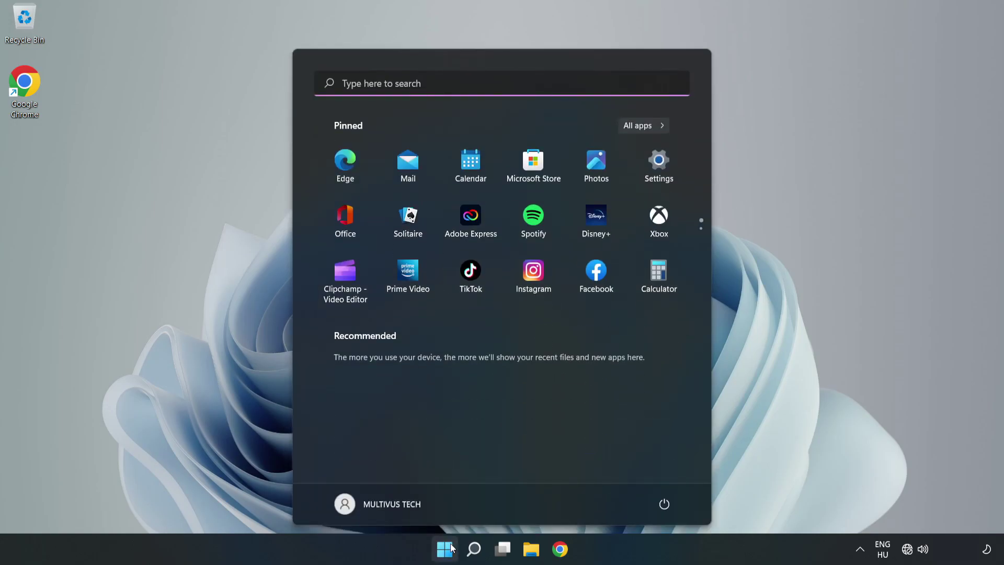
{"action": "left_click", "coordinate": [665, 511]}
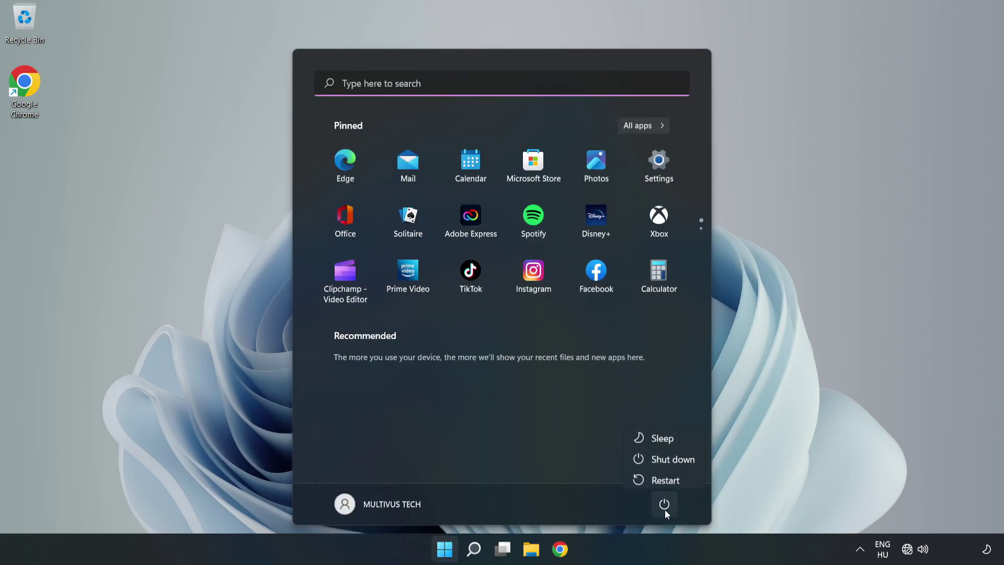
{"action": "left_click", "coordinate": [664, 475]}
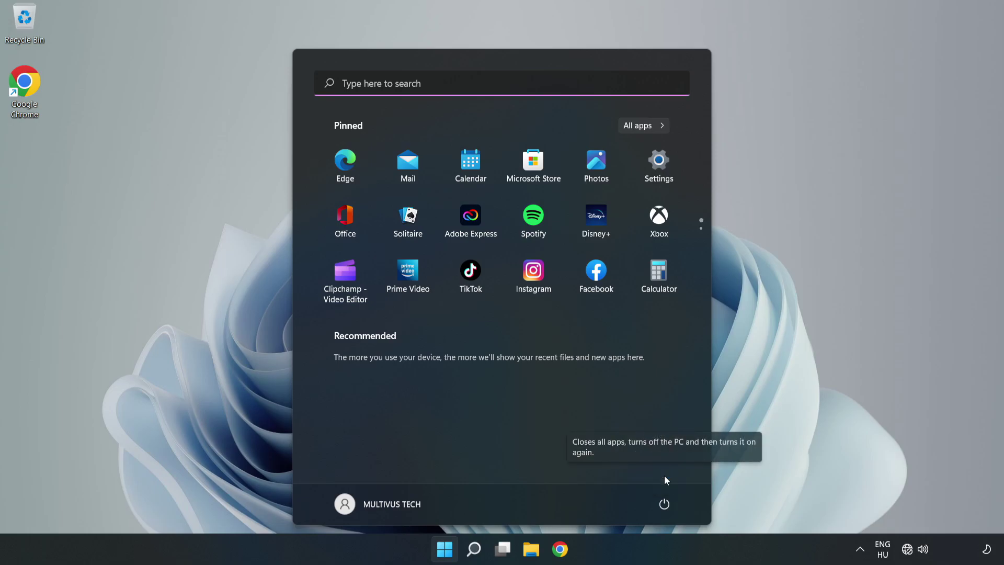